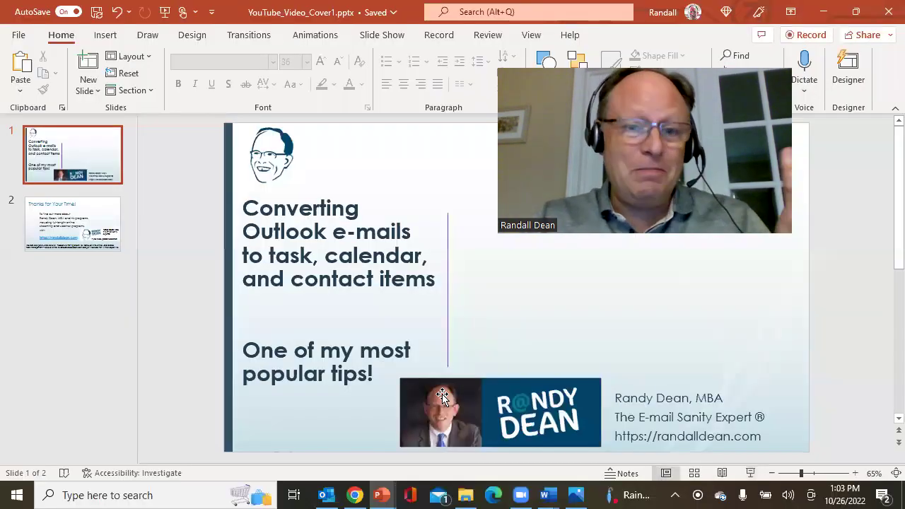
Switch to the OptimizingOutlook-60Min_2020_NoEmail.pptx presentation to review the "Taming E-mail" decision tree slide.
mouse_move(382, 495)
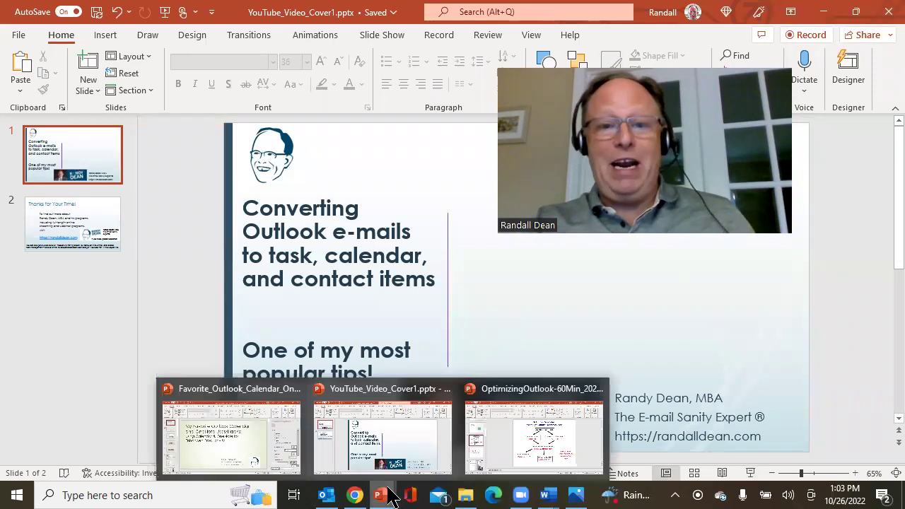
left_click(488, 452)
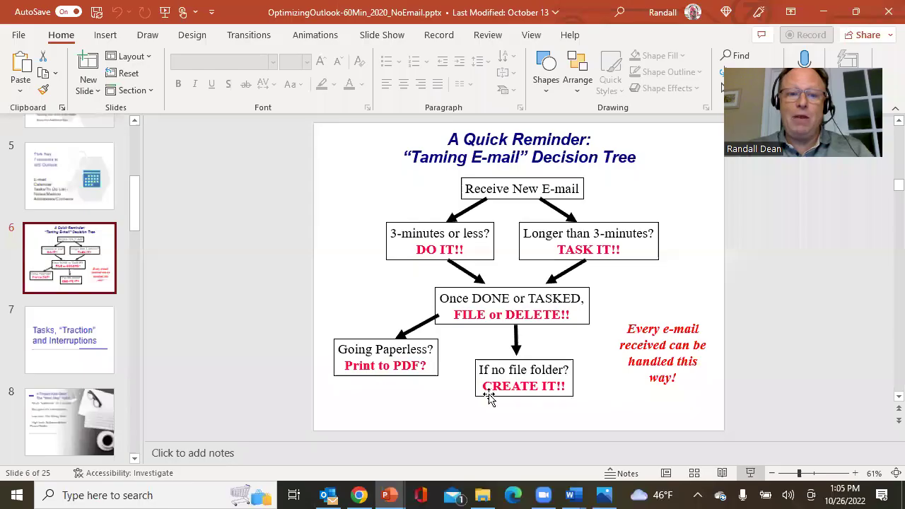
Switch to Outlook and create a task from the test e-mail about conversions, adding "Share YT Videos --" before its subject.
left_click(326, 495)
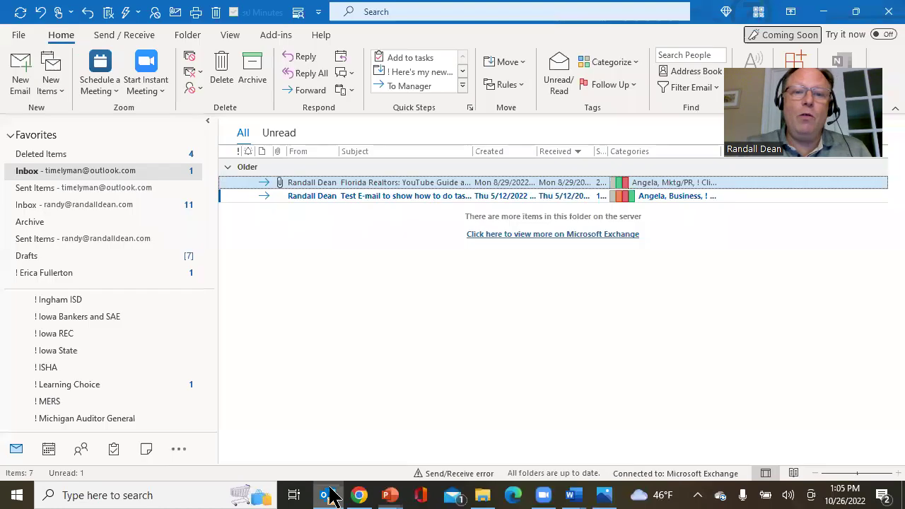
left_click(399, 196)
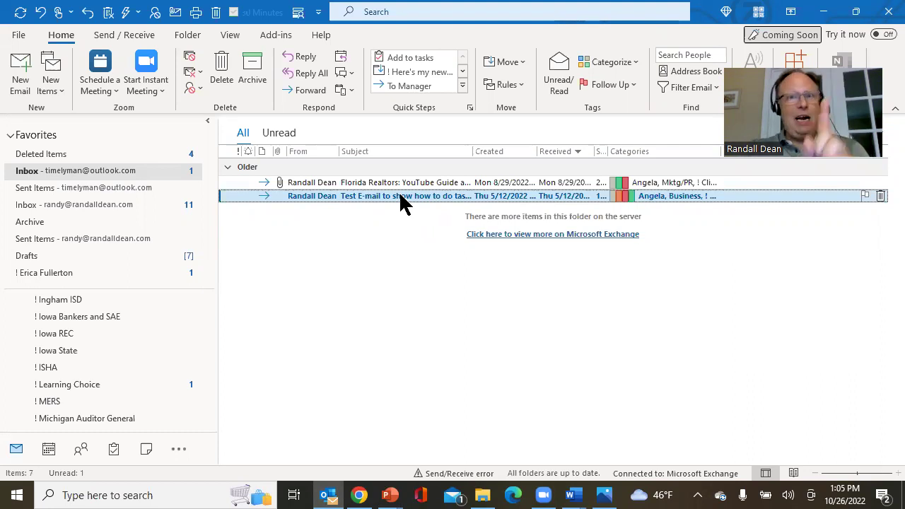
left_click_drag(400, 196, 119, 454)
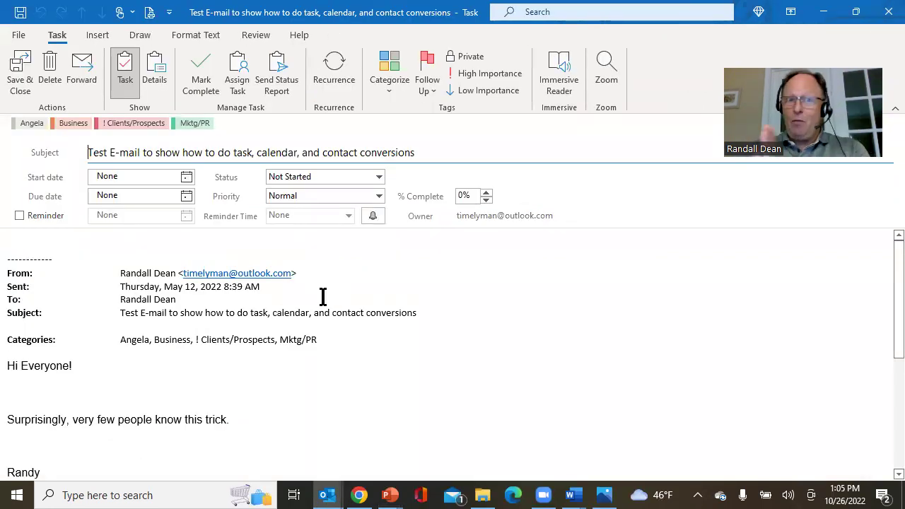
type("Share YT")
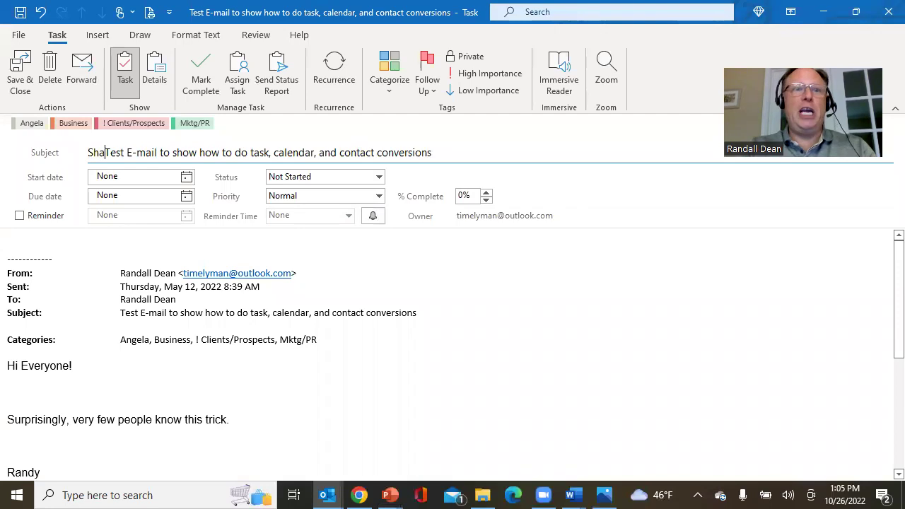
type(" Videos --")
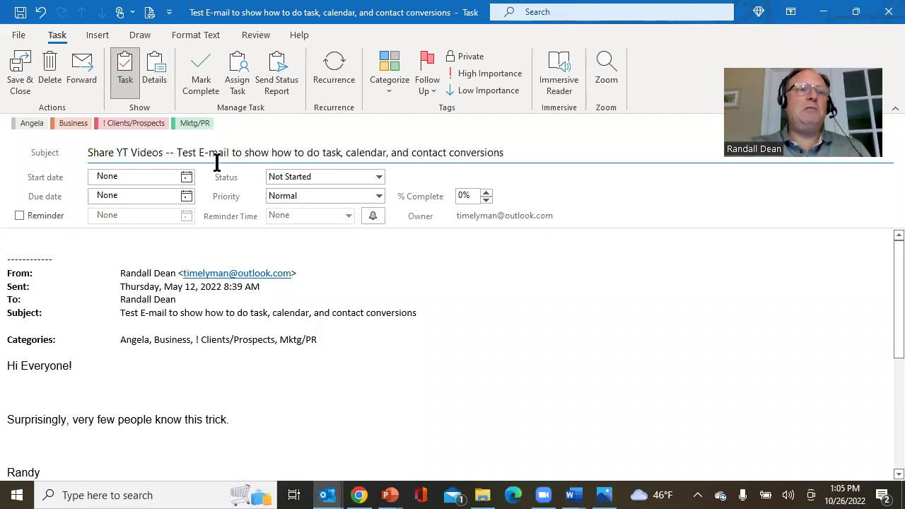
Set the task's due date to Wed 10/26/2022 and its priority to High.
left_click(186, 196)
left_click(82, 354)
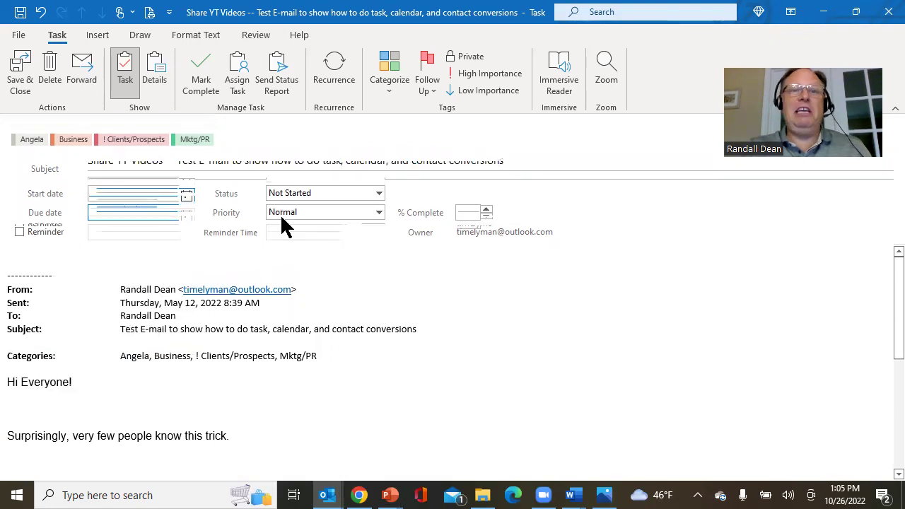
left_click(379, 212)
left_click(304, 247)
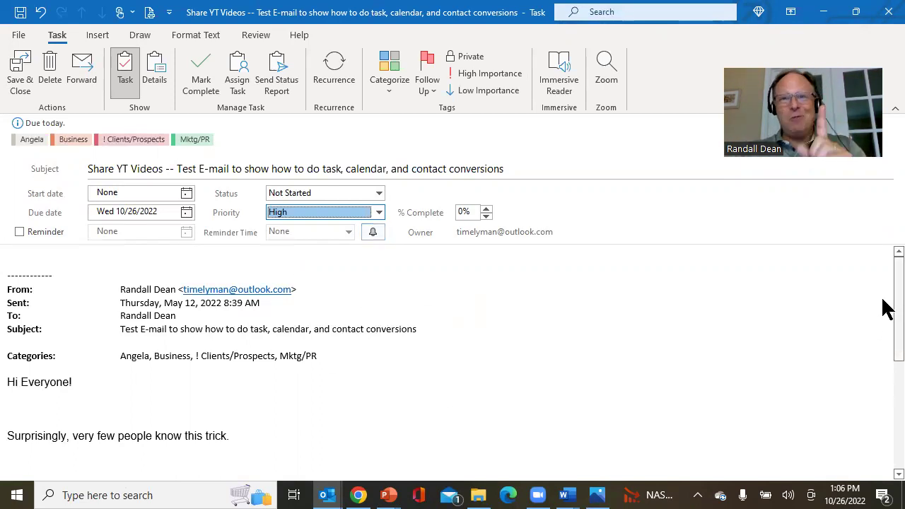
Turn on the task's reminder, save and close the task, and snooze its reminder for 5 minutes.
left_click_drag(887, 301, 887, 406)
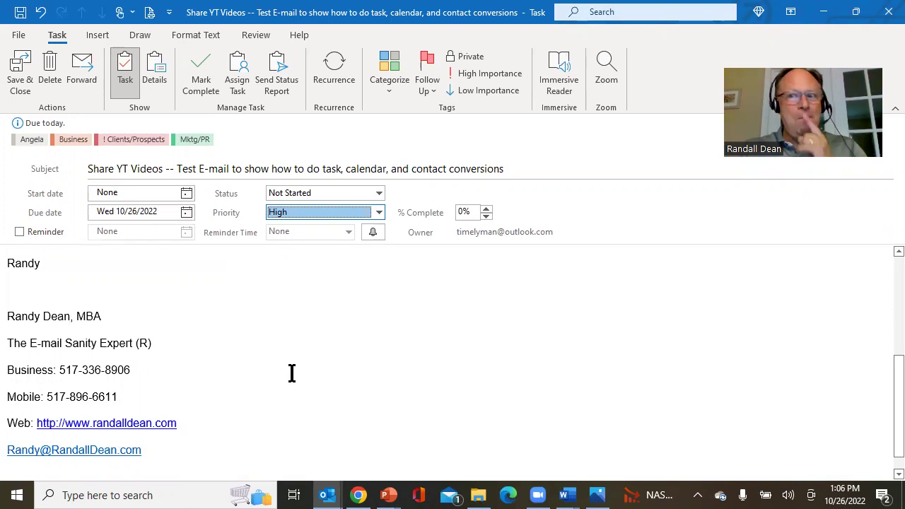
left_click_drag(887, 407, 887, 273)
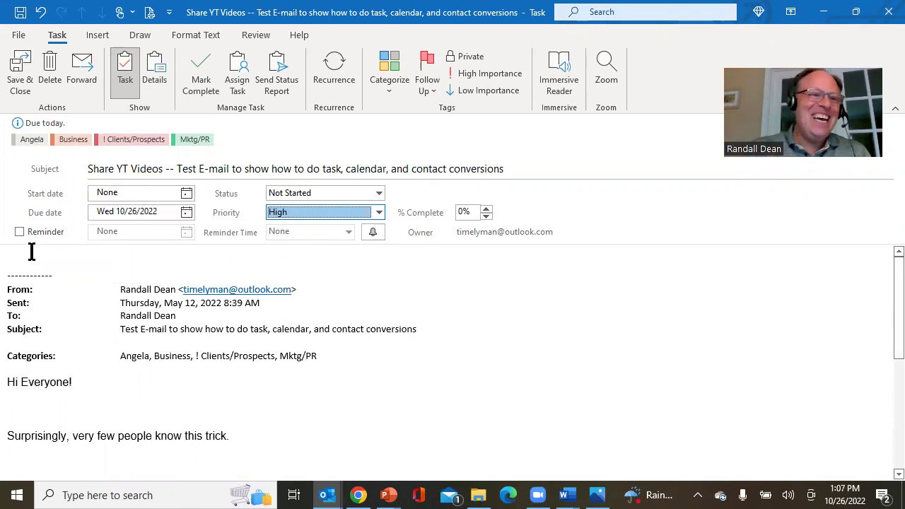
left_click(19, 232)
left_click(20, 72)
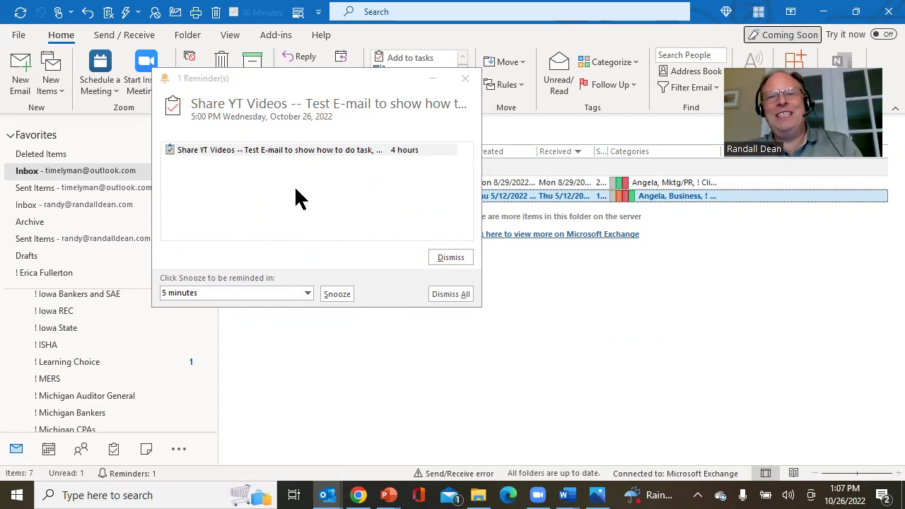
left_click(331, 295)
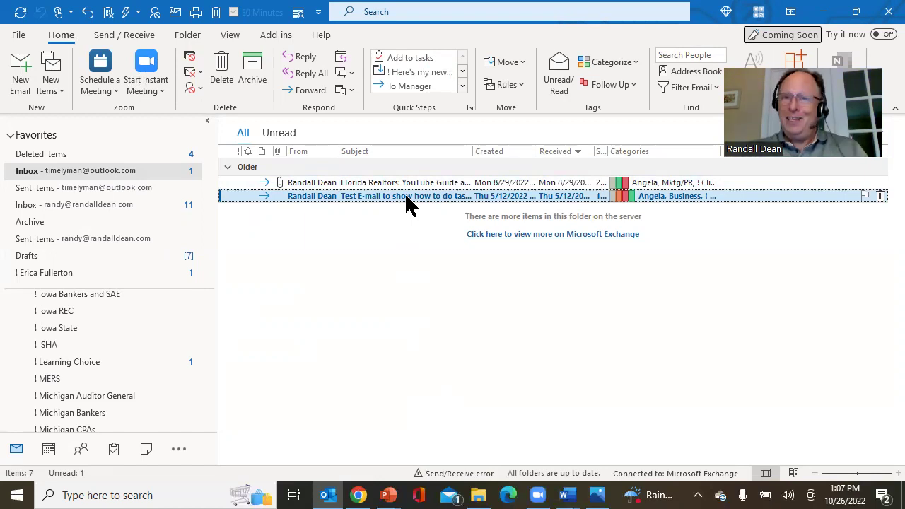
Create a calendar appointment from the same test e-mail and add "Share YT PDFs" before its title.
scroll(141, 403, "down", 1)
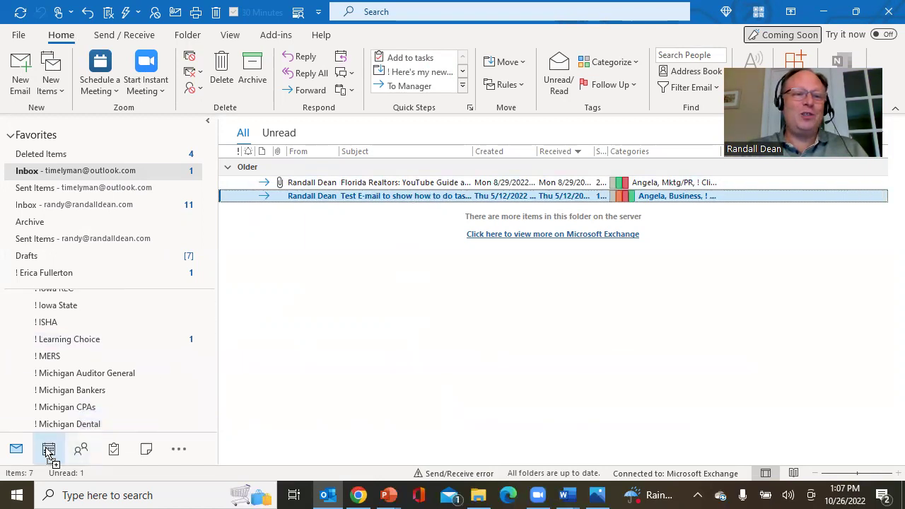
left_click_drag(47, 447, 47, 447)
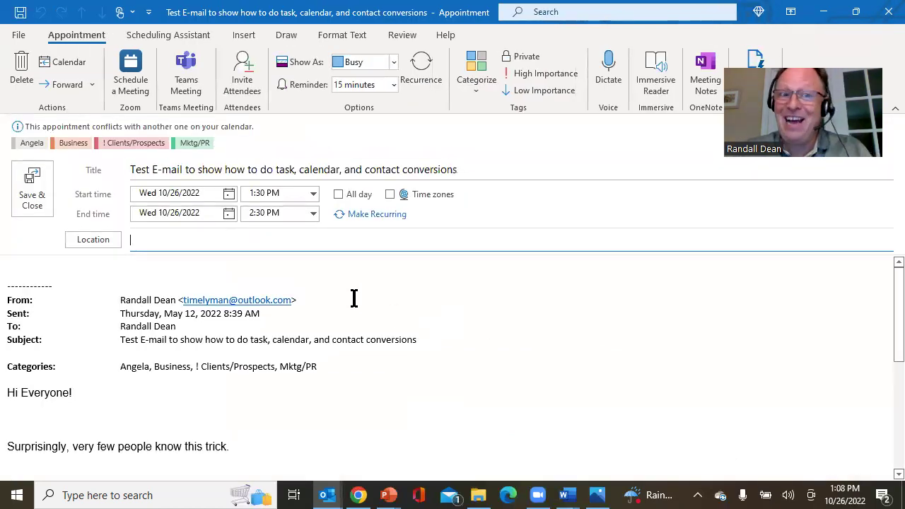
left_click(130, 169)
type("Share YT PDFs")
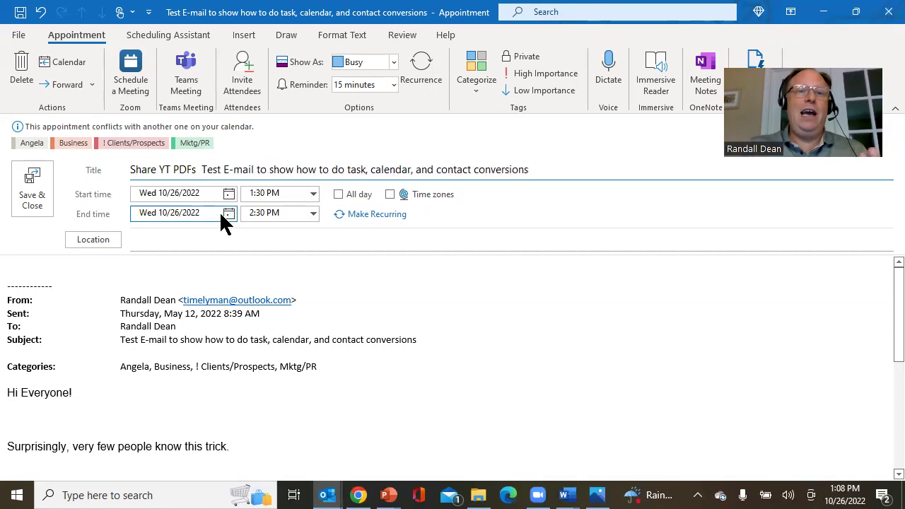
Set the appointment's start to Thu 10/27/2022 at 3:00 PM.
left_click(228, 193)
left_click(176, 314)
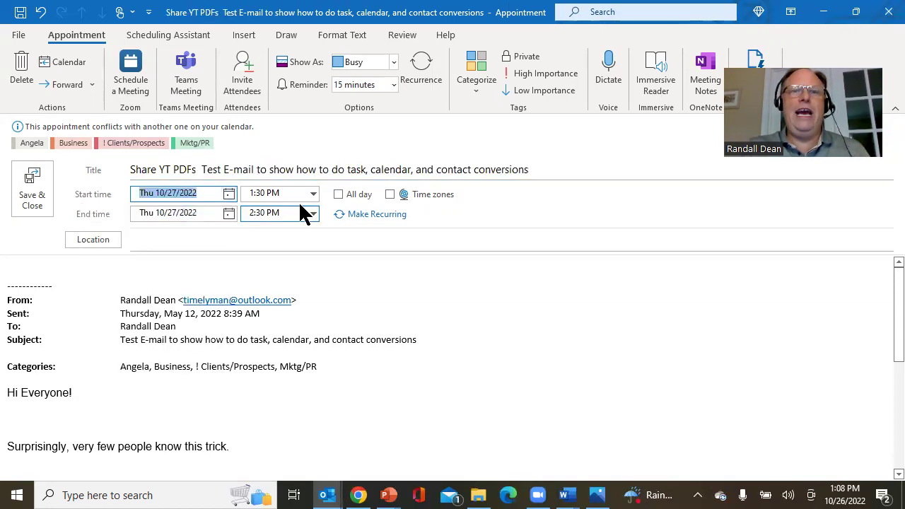
left_click(313, 194)
left_click(276, 245)
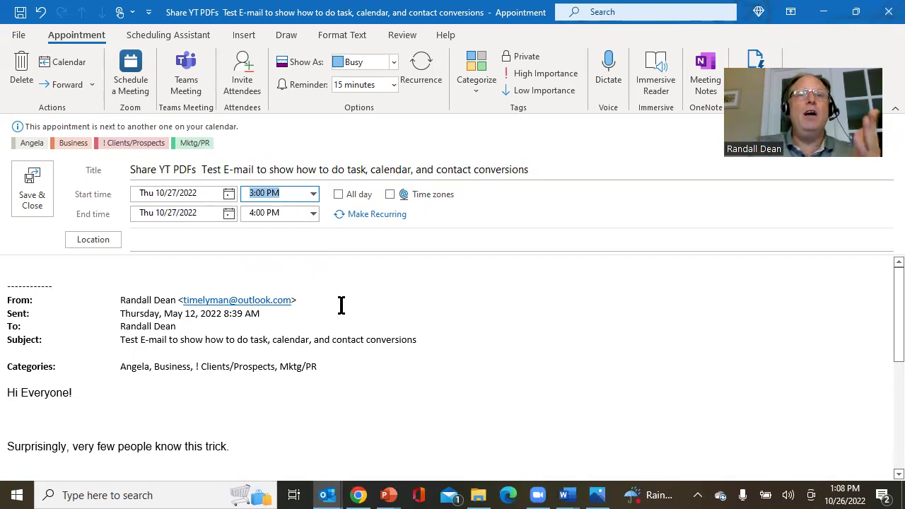
Turn the appointment into a meeting invitation by adding attendee fields, and place the cursor above the e-mail text in its body.
left_click(246, 90)
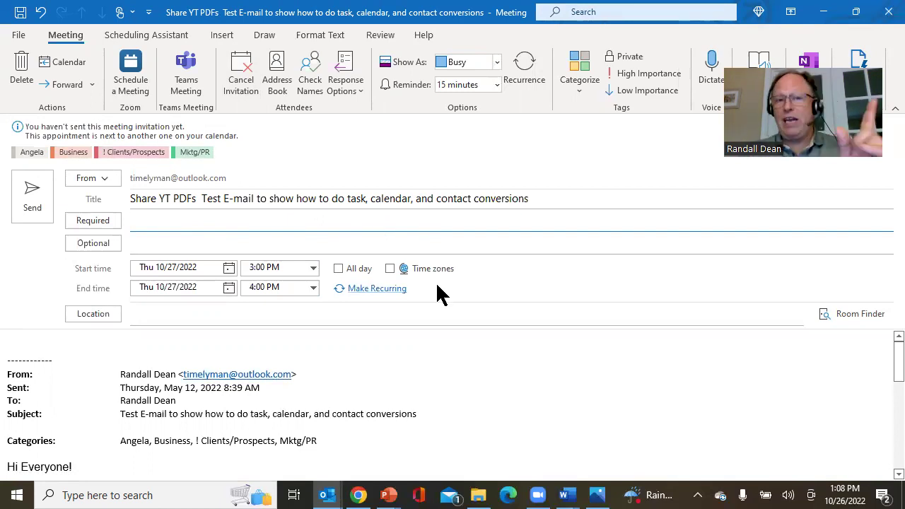
mouse_move(887, 367)
left_mouse_down()
mouse_move(890, 470)
mouse_move(888, 428)
mouse_move(802, 383)
left_mouse_up()
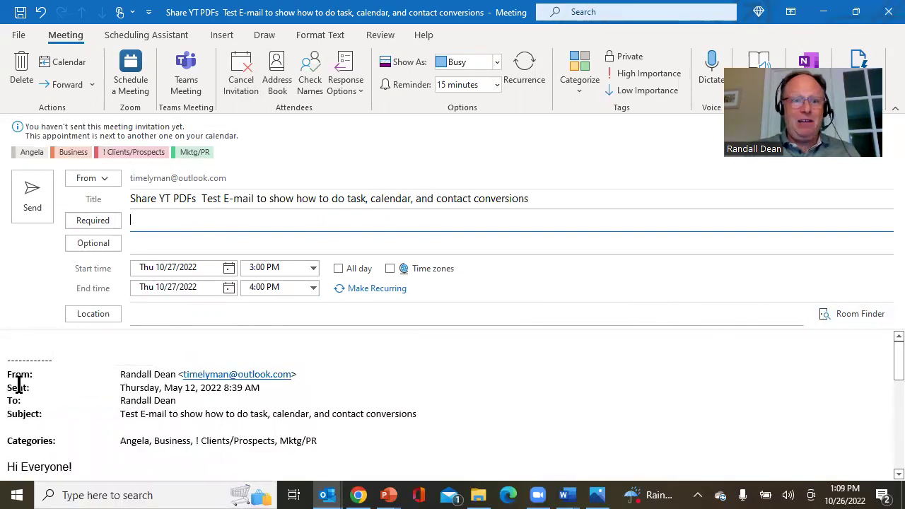
left_click(17, 345)
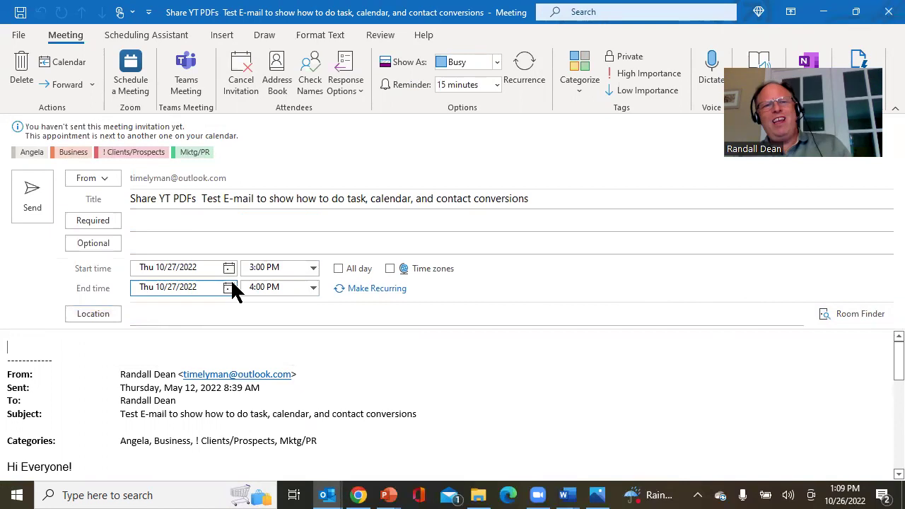
Check availability for the meeting in the Scheduling Assistant and close the meeting without sending it.
left_click(148, 33)
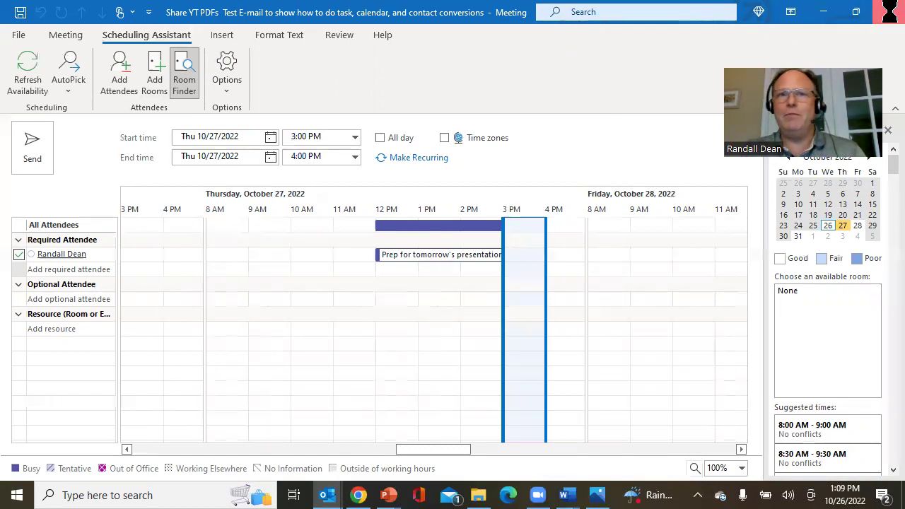
left_click(889, 12)
left_click(473, 283)
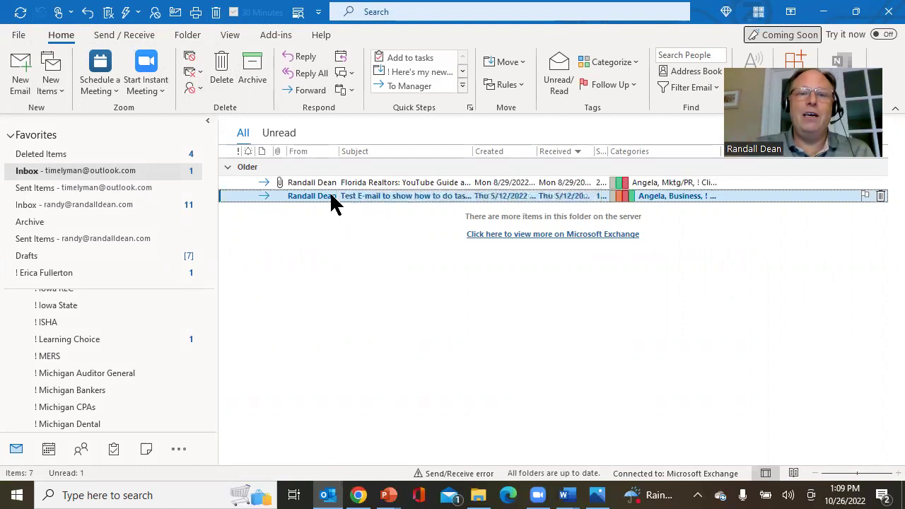
Create a contact from the test e-mail and move "The E-mail Sanity Expert (R)" from the notes into its job title.
scroll(75, 414, "down", 1)
left_click(79, 447)
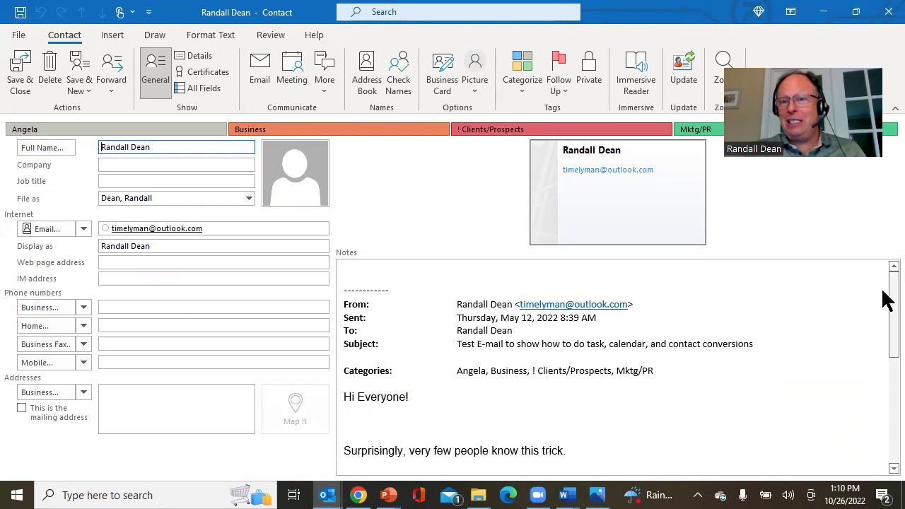
mouse_move(888, 300)
left_mouse_down()
mouse_move(888, 396)
mouse_move(882, 341)
mouse_move(872, 412)
left_mouse_up()
left_click_drag(492, 324, 349, 317)
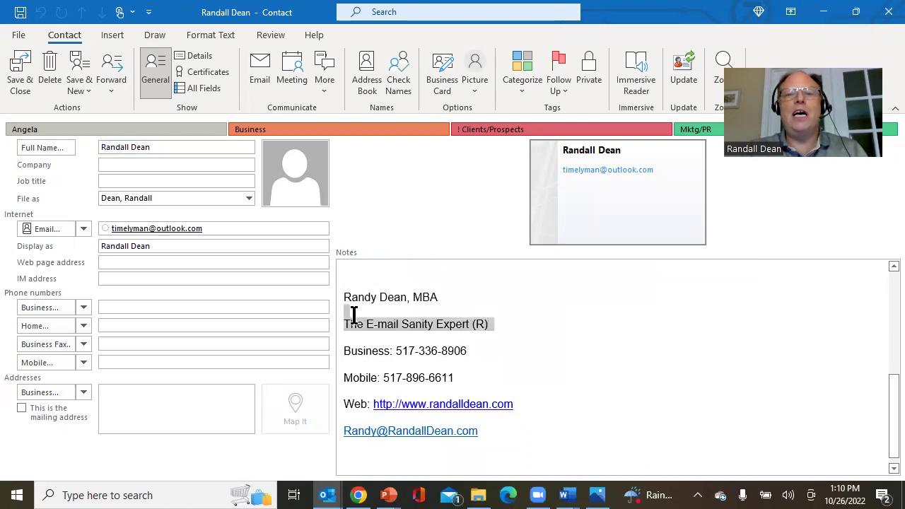
left_click(216, 258)
left_click(163, 185)
left_click_drag(163, 191, 163, 189)
Move the business phone, mobile phone and web address from the signature in the notes into the contact's matching fields.
left_click_drag(468, 338, 169, 308)
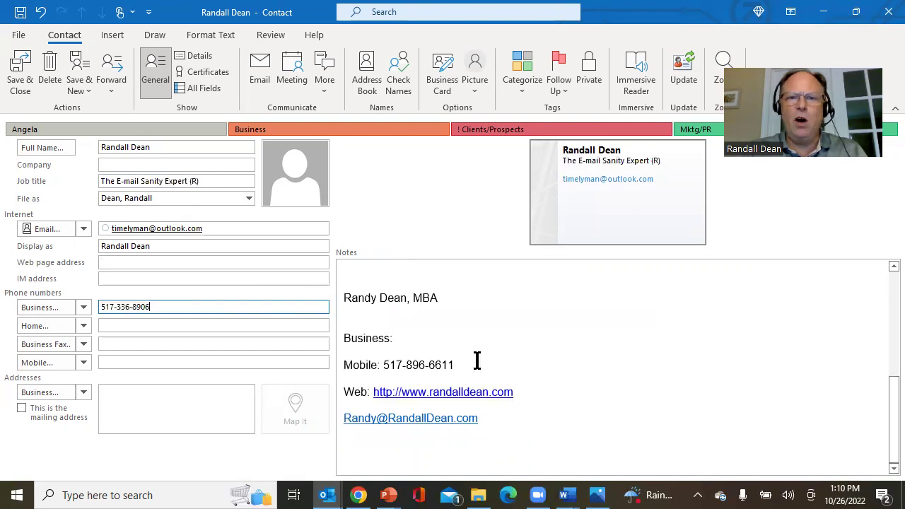
left_click_drag(477, 360, 167, 366)
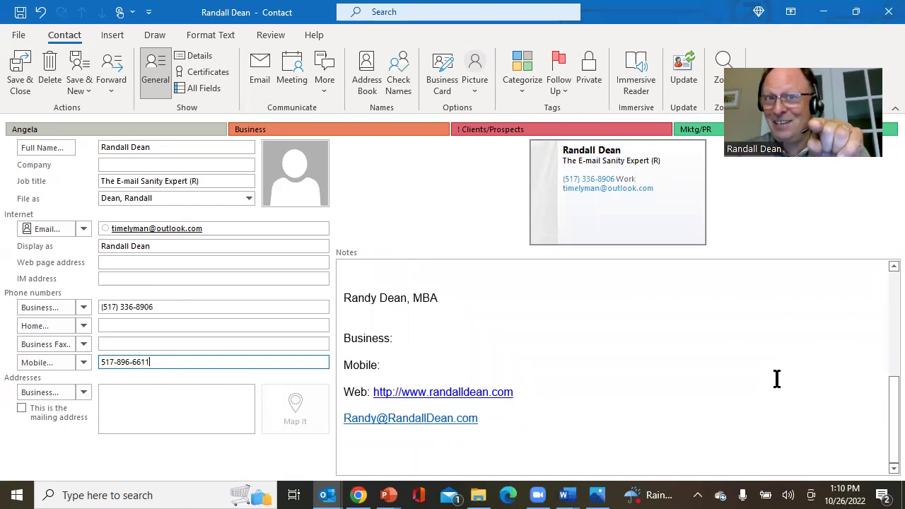
left_click(540, 393)
left_click_drag(523, 392, 378, 394)
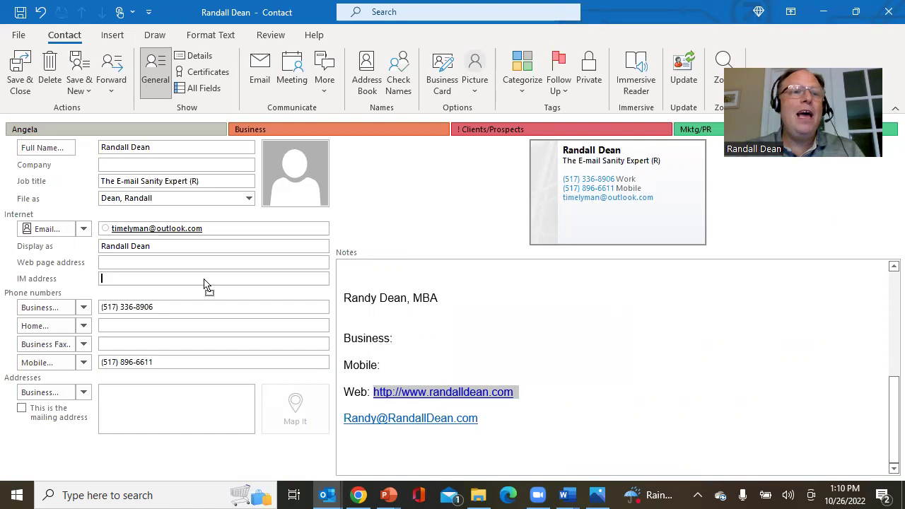
left_click(187, 265)
left_click_drag(188, 269, 188, 269)
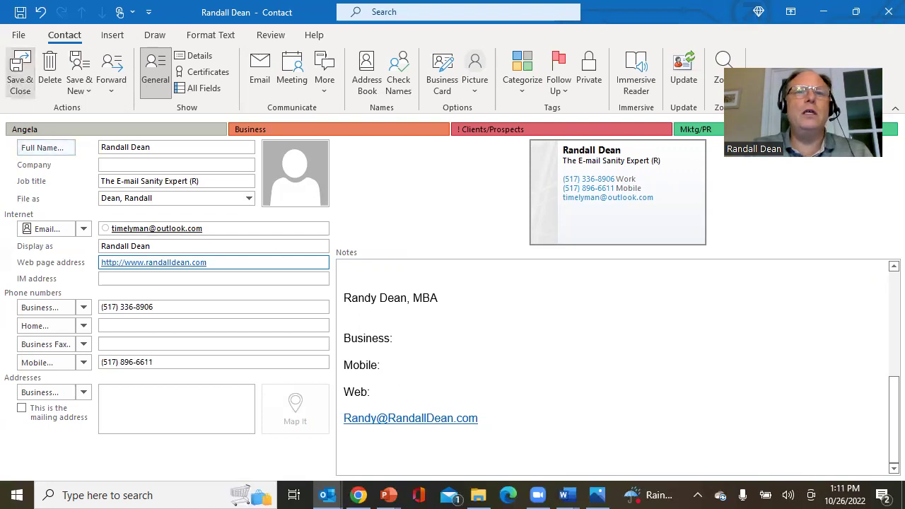
Try to save the contact, cancel the duplicate contact update, and close the contact without saving.
left_click(20, 71)
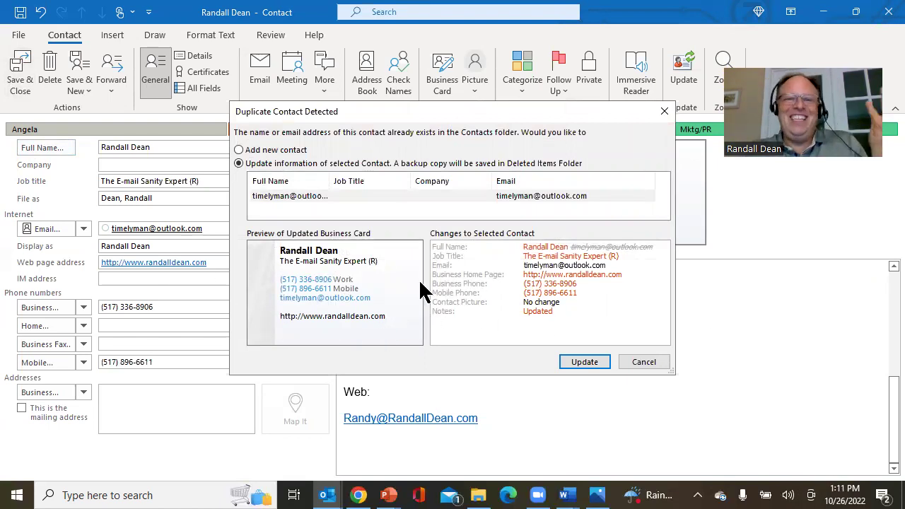
left_click(643, 364)
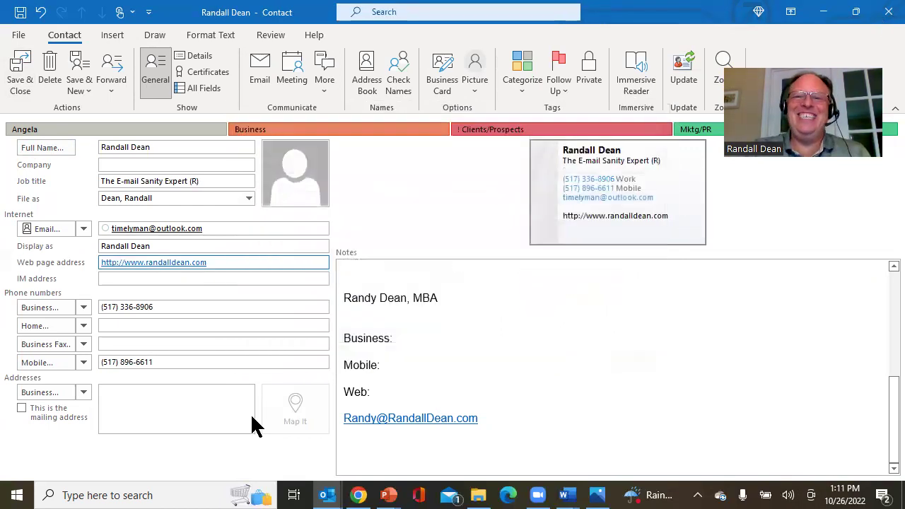
key("Escape")
key("n")
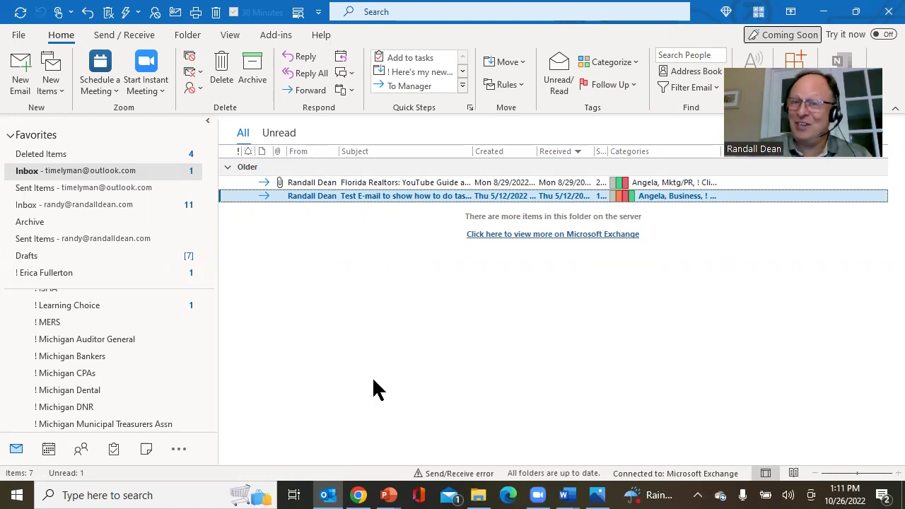
Dismiss the due task reminder and copy the Florida Realtors e-mail to Tasks as a task with attachment.
left_click(315, 183)
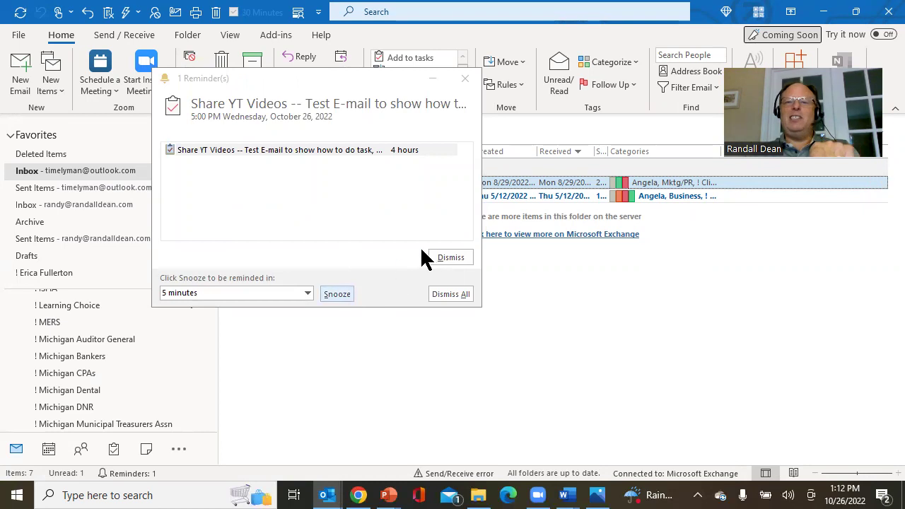
left_click(451, 258)
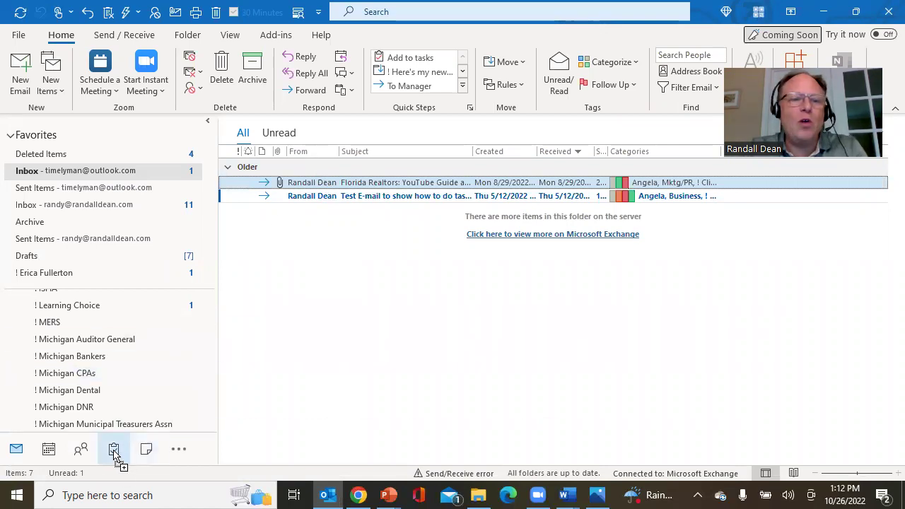
left_click_drag(115, 456, 115, 456)
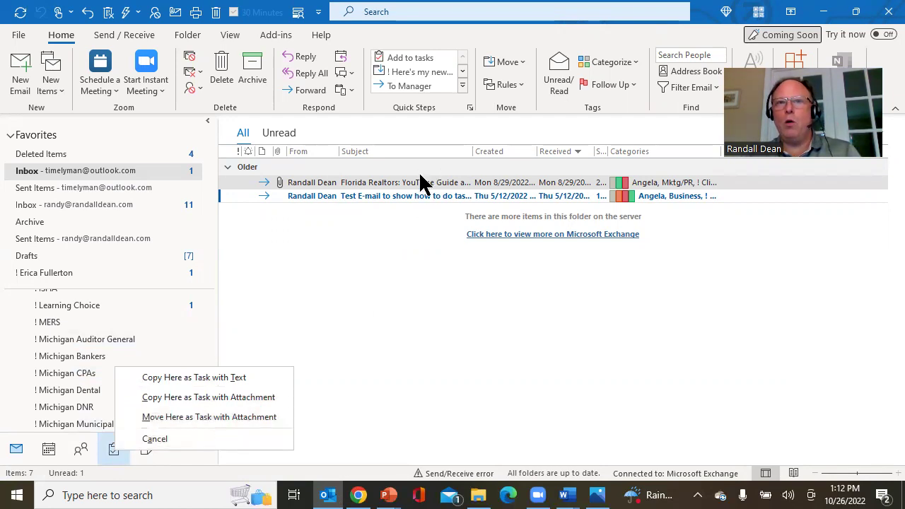
left_click(200, 398)
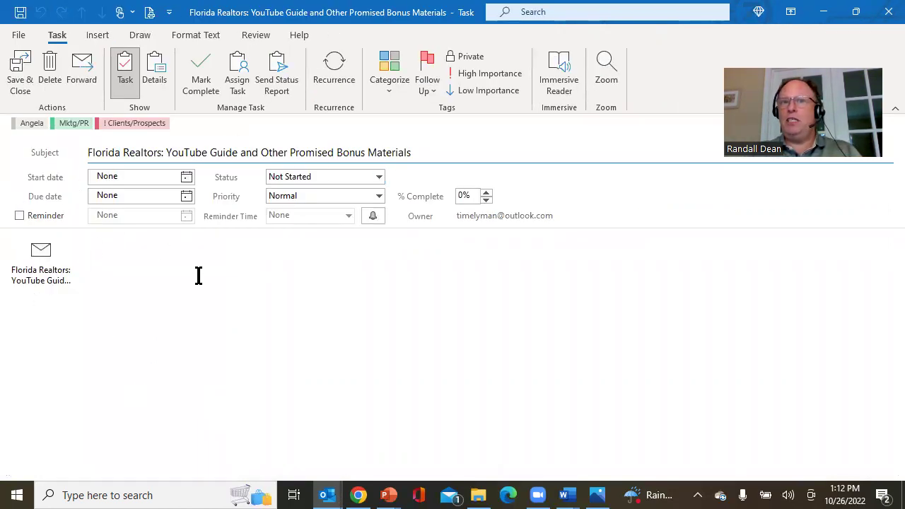
Add "Share YT Videos" in front of the task's subject, and view the attached e-mail before closing the task without saving.
left_click(88, 153)
type("Share YT Videos")
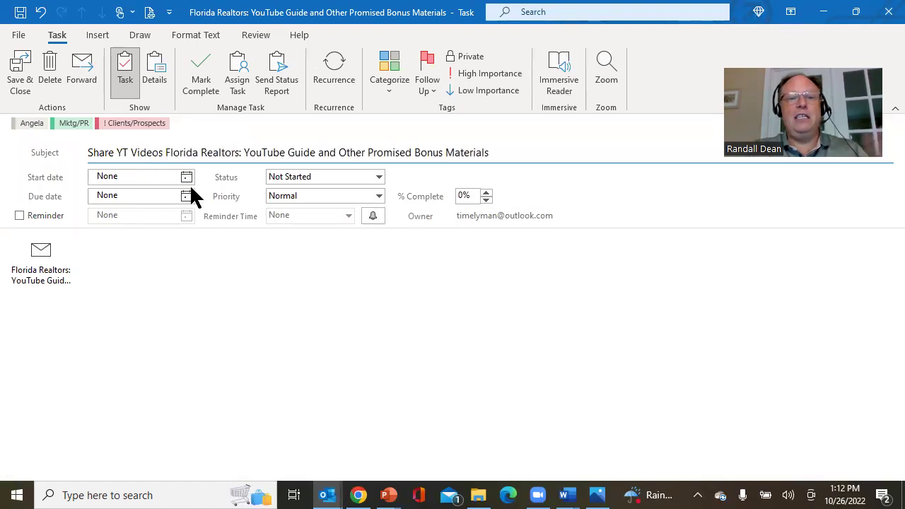
double_click(39, 251)
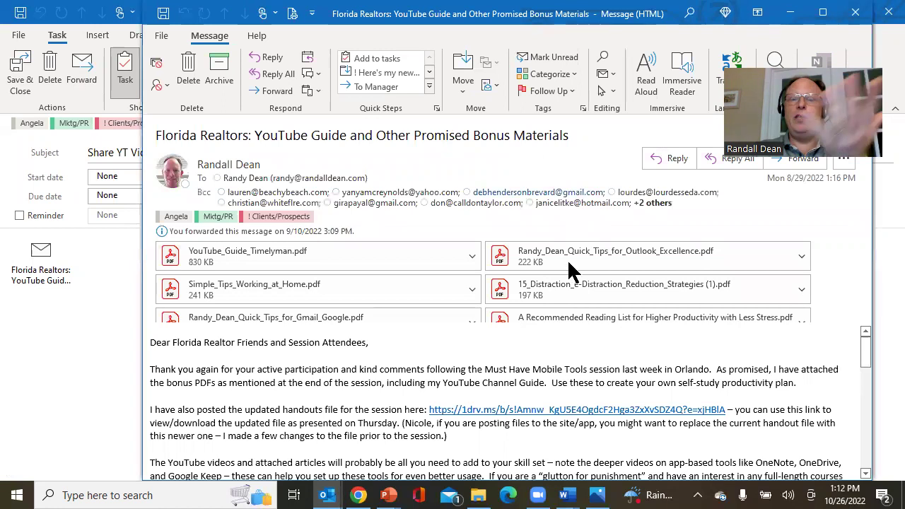
left_click(855, 12)
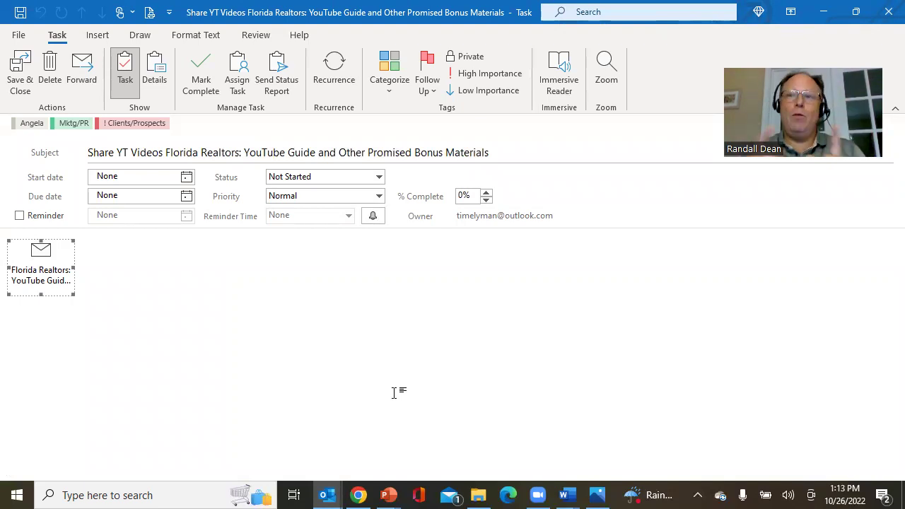
left_click(888, 14)
left_click(456, 288)
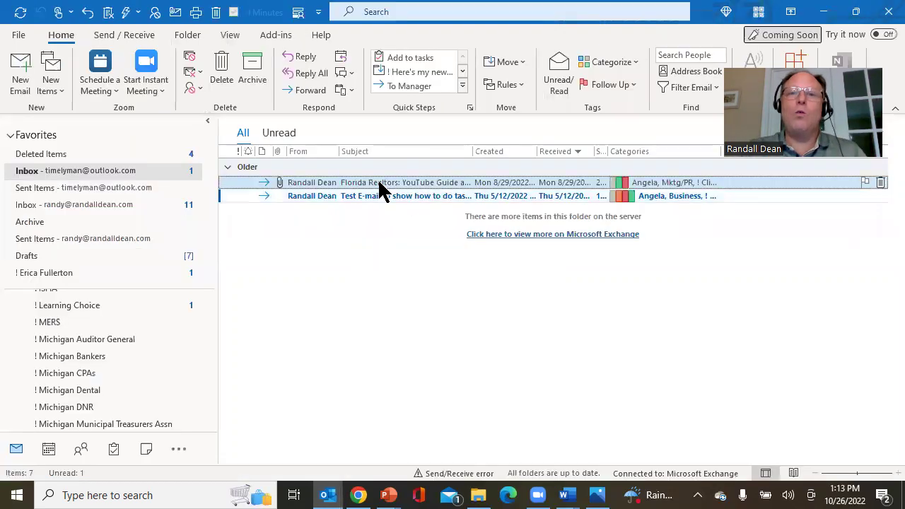
Bring up the options for copying the Florida Realtors e-mail to the calendar and dismiss them without choosing one.
left_click_drag(384, 186, 57, 447)
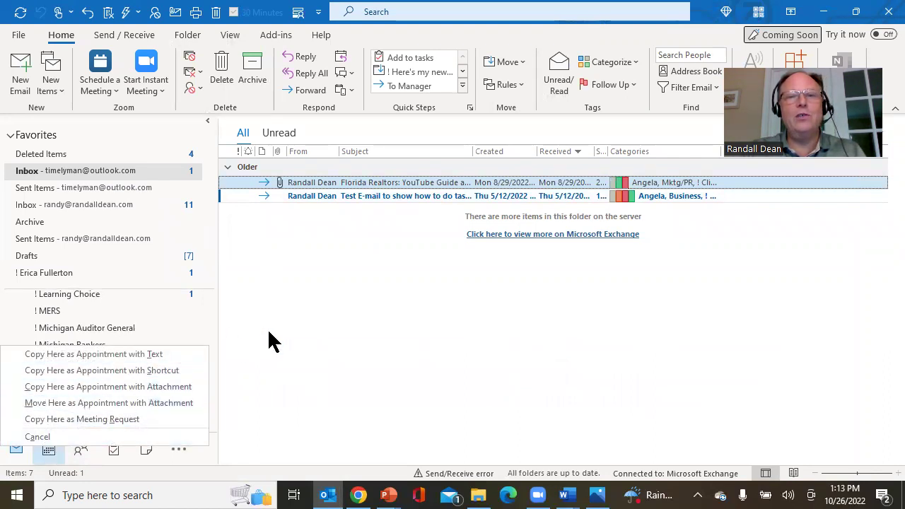
left_click(421, 343)
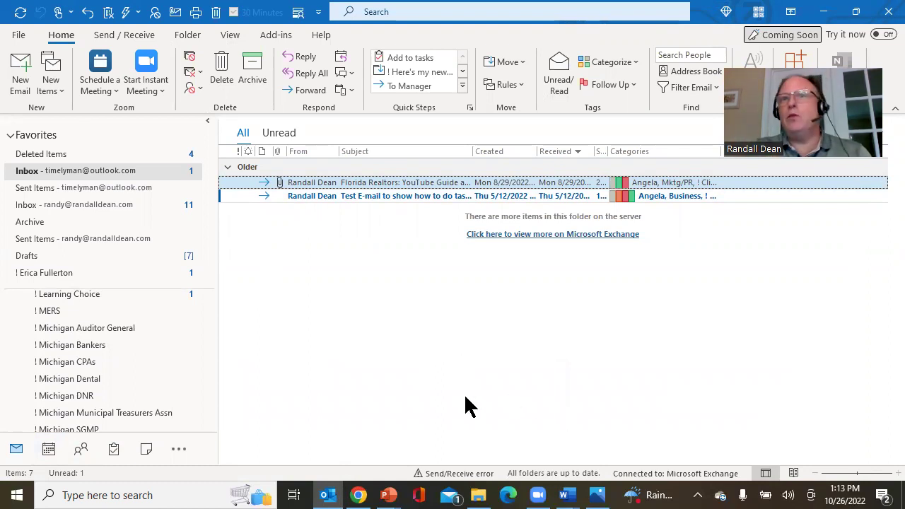
Switch to the PowerPoint presentation OptimizingOutlook-60Min_2020_NoEmail.pptx and present the "Taming E-mail" Decision Tree slide.
mouse_move(389, 496)
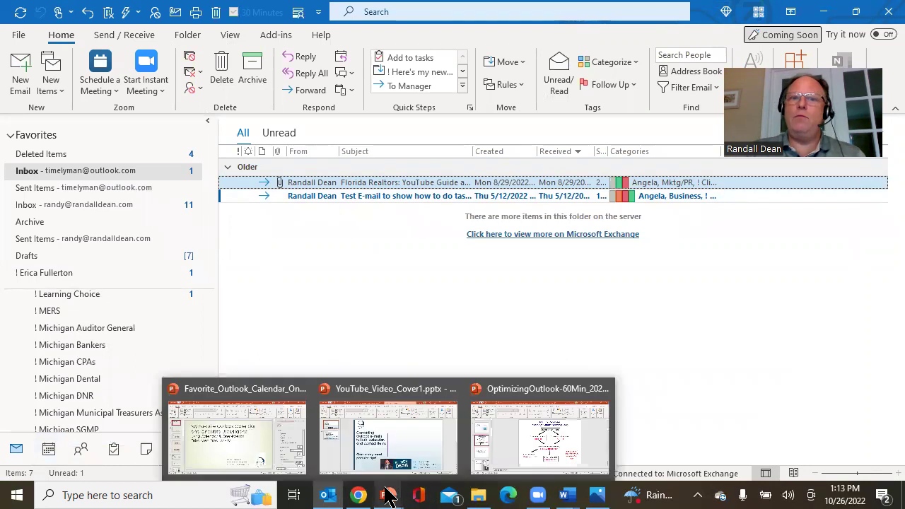
left_click(522, 443)
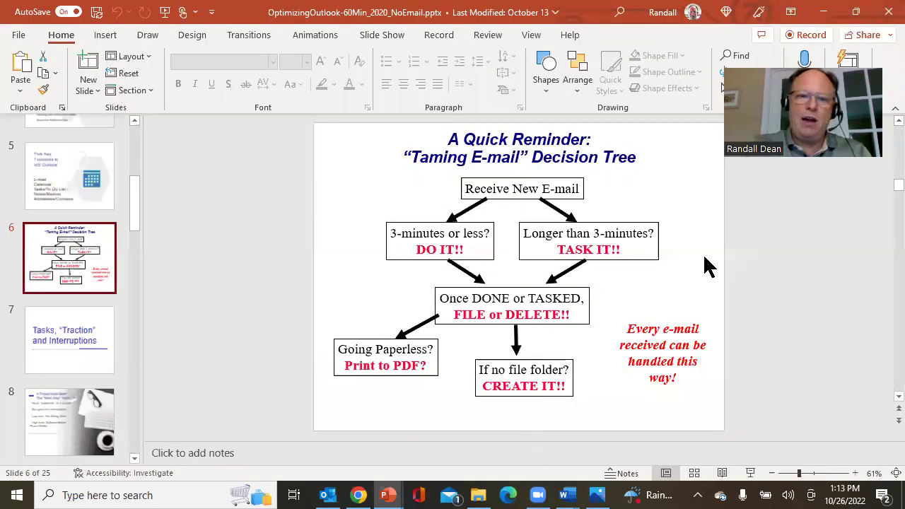
key("shift+F5")
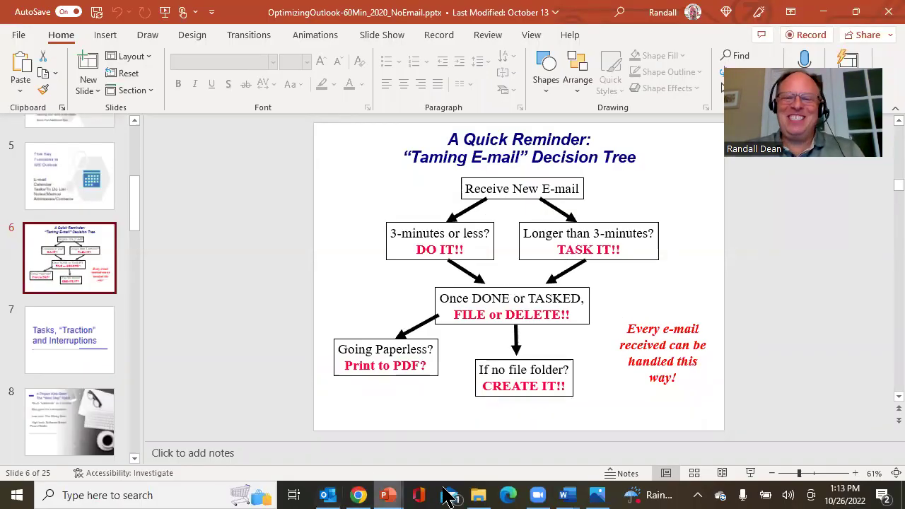
Switch to the presentation YouTube_Video_Cover1.pptx and show its closing "Thanks for Your Time!" slide.
mouse_move(382, 492)
left_click(428, 424)
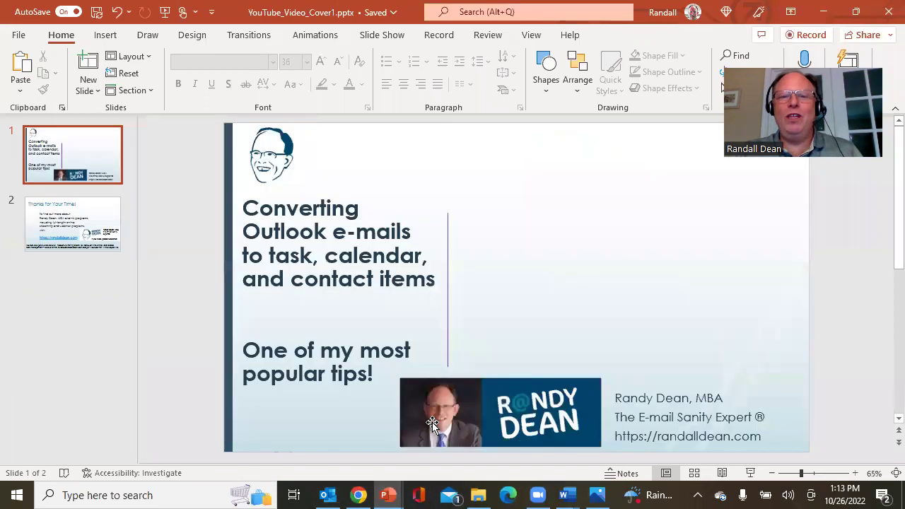
left_click(97, 210)
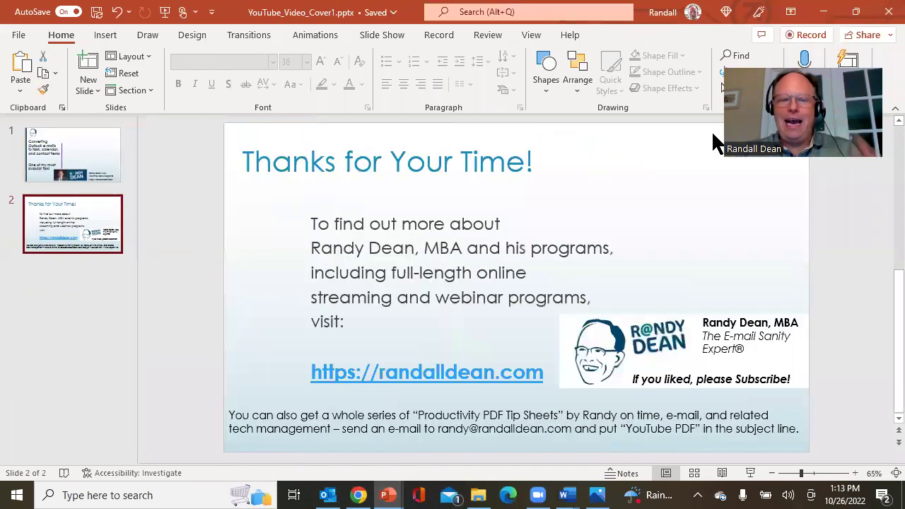